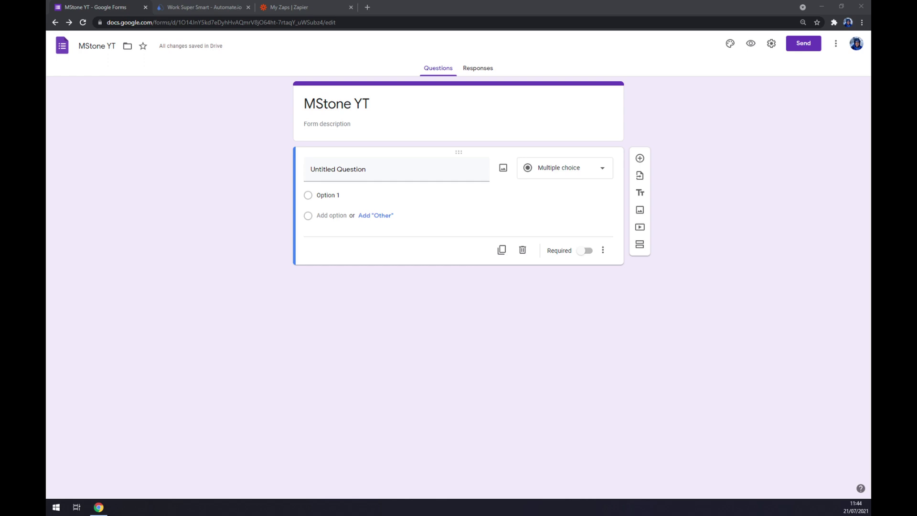
On automate.io, open See All Categories under Integrations to show every supported app
{"action": "left_click", "coordinate": [211, 5]}
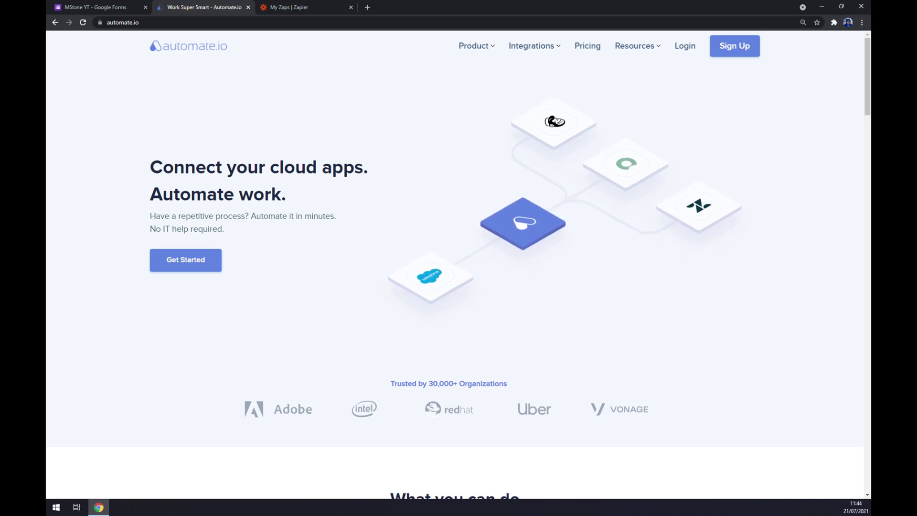
{"action": "mouse_move", "coordinate": [521, 54]}
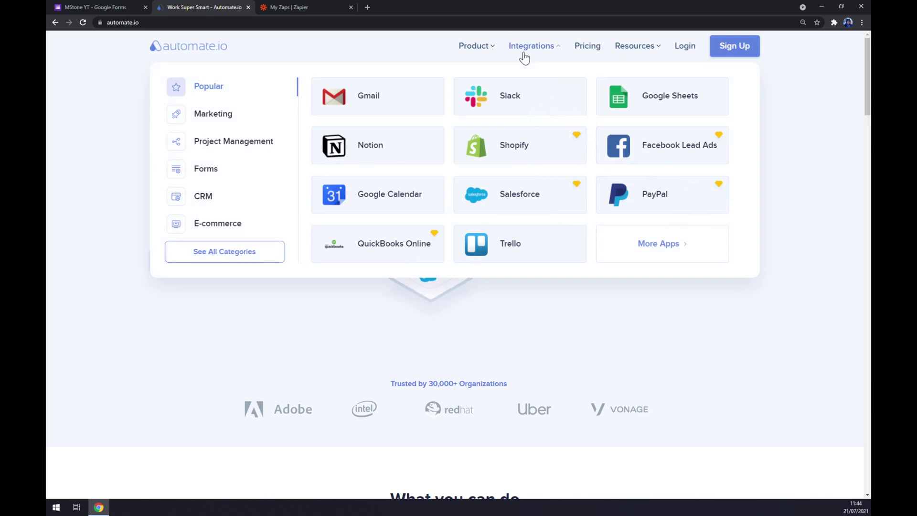
{"action": "left_click", "coordinate": [231, 262]}
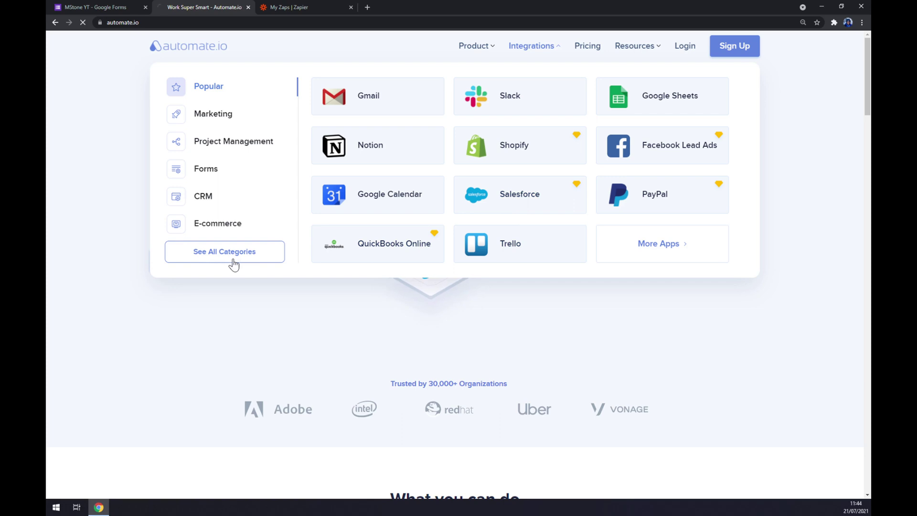
{"action": "left_click_drag", "start_coordinate": [369, 95], "coordinate": [536, 133]}
Search the apps for 'forms' and open the Google Forms integrations page
{"action": "left_click", "coordinate": [554, 144]}
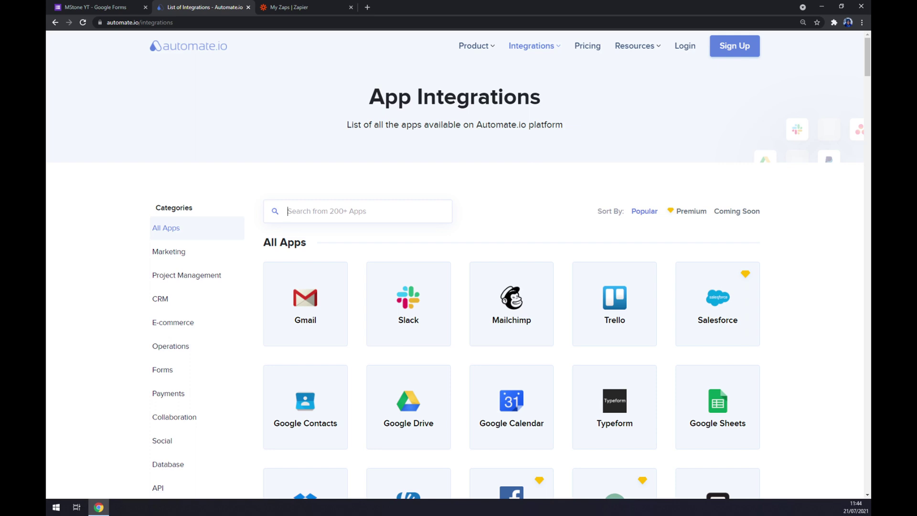
{"action": "type", "text": "forms"}
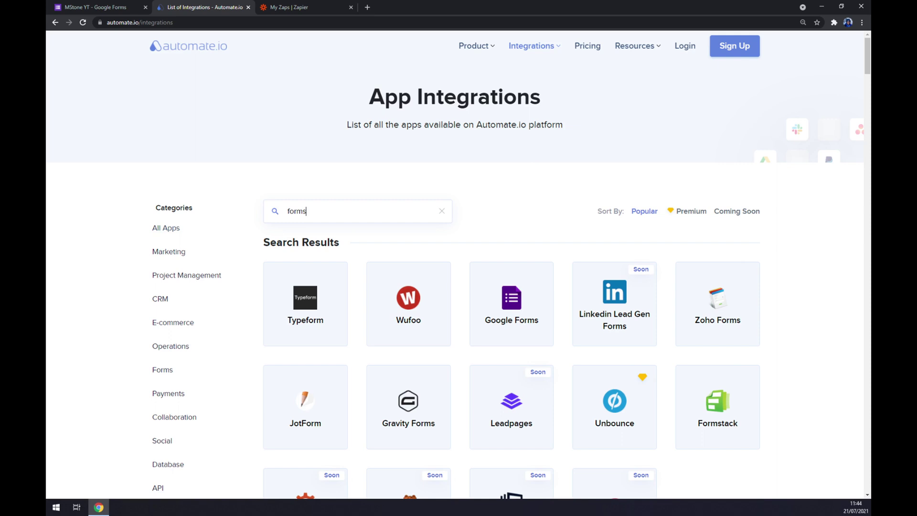
{"action": "left_click", "coordinate": [499, 313]}
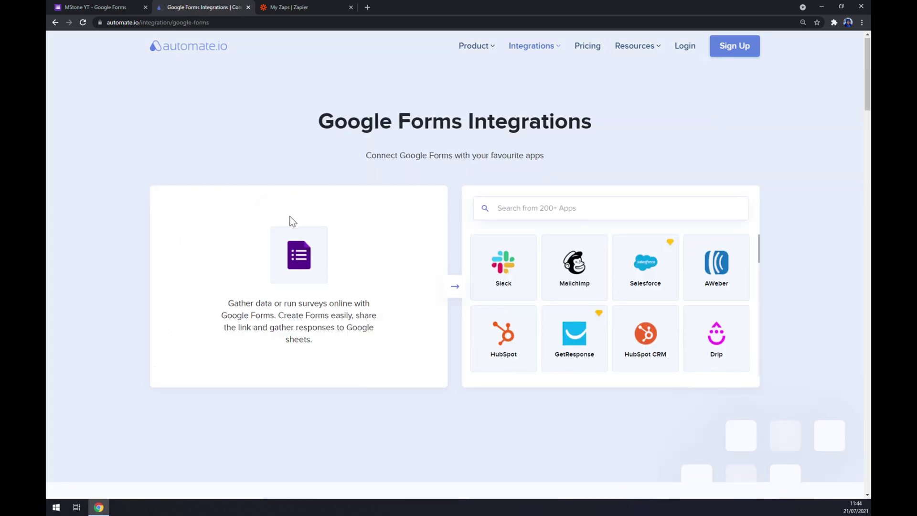
{"action": "left_click", "coordinate": [526, 208]}
Search 'slack' and open the Google Forms and Slack integration page
{"action": "type", "text": "slack"}
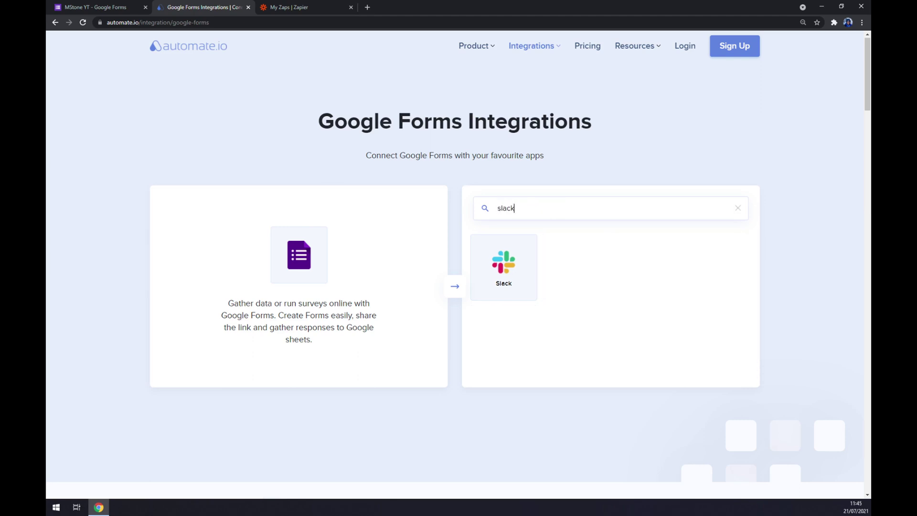
{"action": "left_click", "coordinate": [501, 263]}
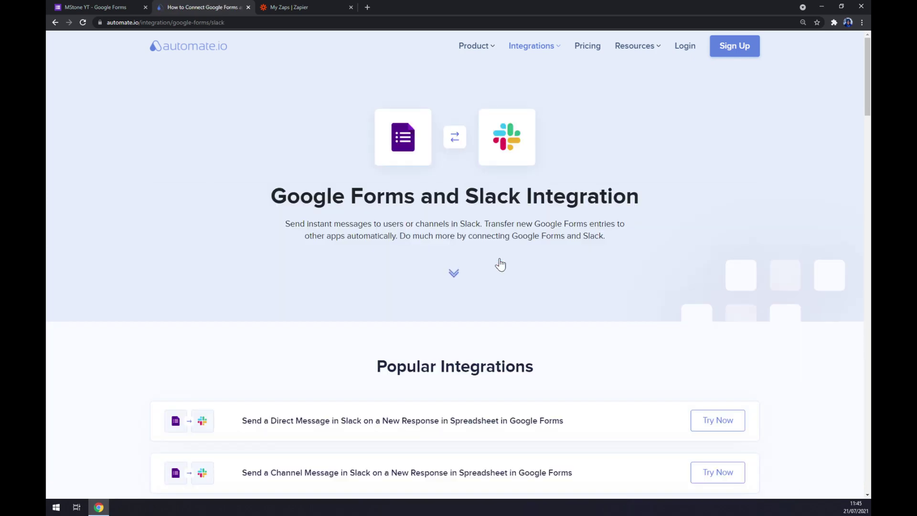
{"action": "scroll", "coordinate": [266, 275], "scroll_direction": "down", "scroll_amount": 3}
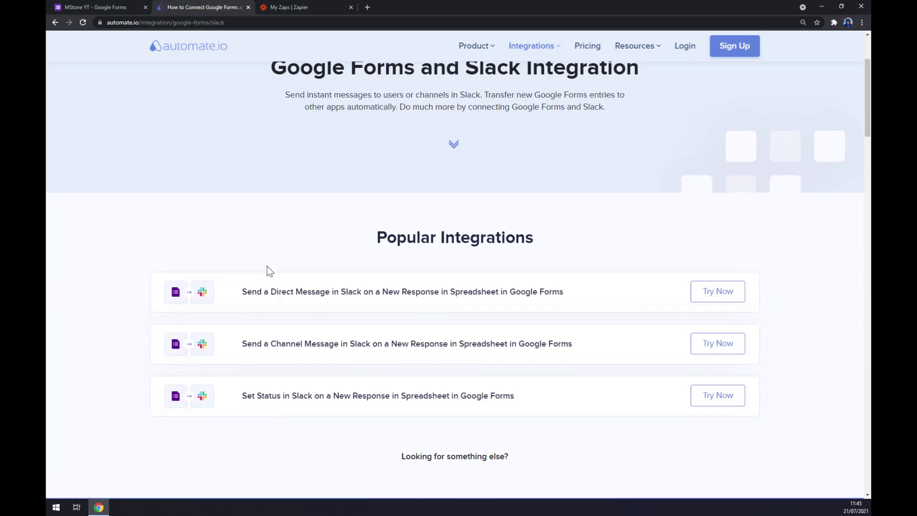
{"action": "scroll", "coordinate": [268, 268], "scroll_direction": "up", "scroll_amount": 3}
{"action": "scroll", "coordinate": [267, 266], "scroll_direction": "down", "scroll_amount": 4}
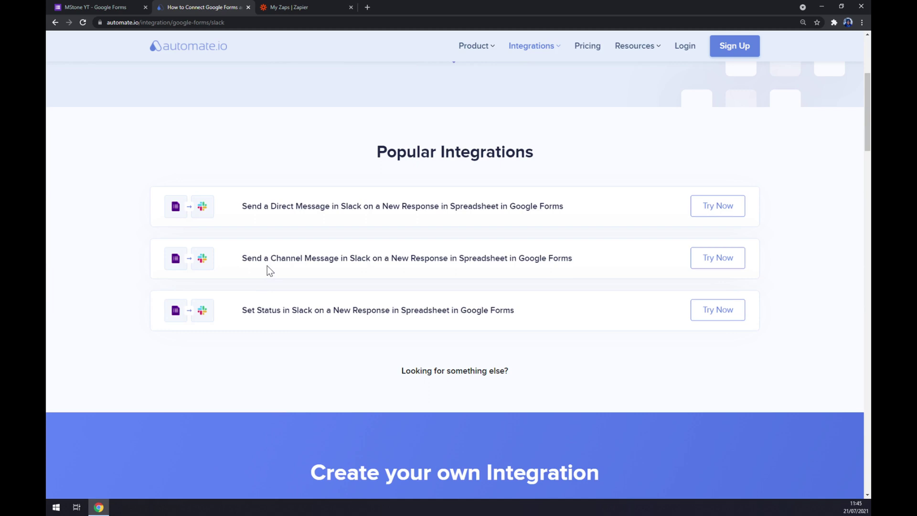
{"action": "scroll", "coordinate": [268, 267], "scroll_direction": "up", "scroll_amount": 2}
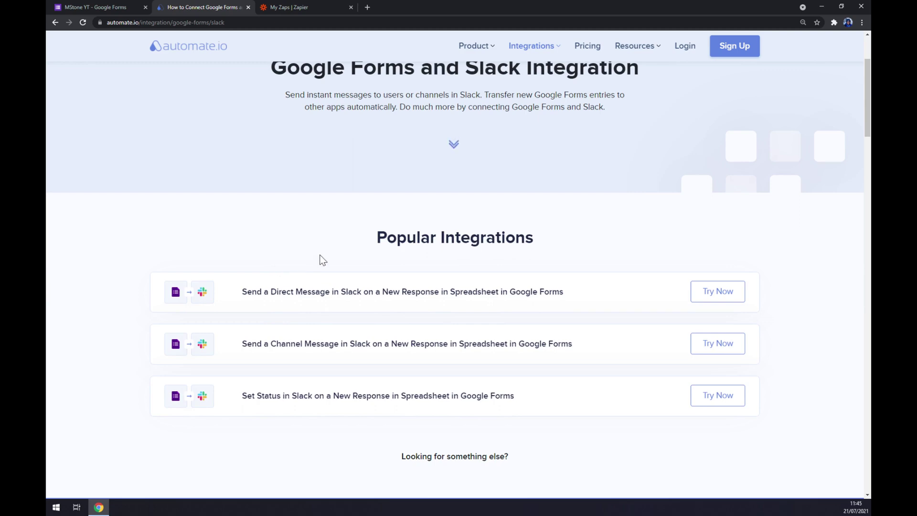
Scroll down to the Create your own Integration section with its triggers and actions
{"action": "scroll", "coordinate": [360, 246], "scroll_direction": "down", "scroll_amount": 3}
{"action": "scroll", "coordinate": [359, 245], "scroll_direction": "down", "scroll_amount": 4}
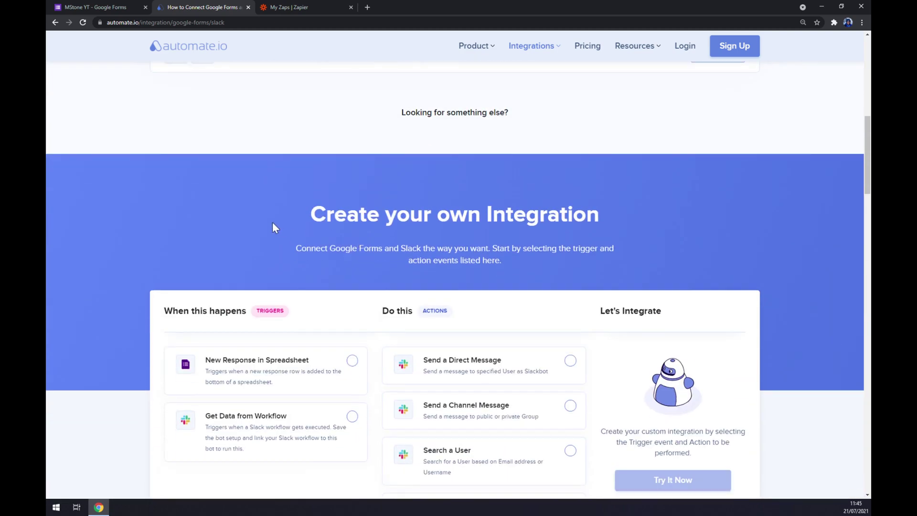
{"action": "left_click_drag", "start_coordinate": [272, 223], "coordinate": [588, 222]}
{"action": "left_click", "coordinate": [339, 235]}
Choose New Response in Spreadsheet as the trigger and Send a Direct Message as the action
{"action": "scroll", "coordinate": [242, 233], "scroll_direction": "down", "scroll_amount": 3}
{"action": "scroll", "coordinate": [243, 230], "scroll_direction": "up", "scroll_amount": 1}
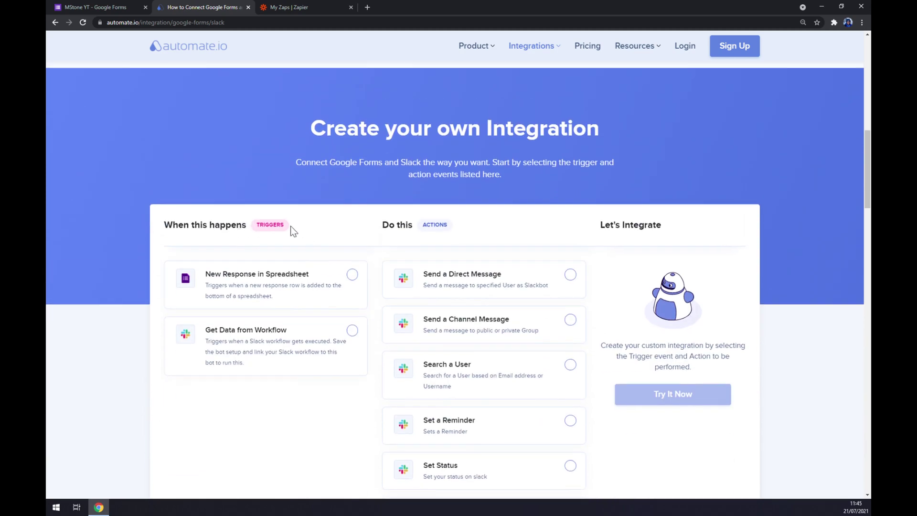
{"action": "left_click", "coordinate": [354, 287]}
{"action": "scroll", "coordinate": [461, 214], "scroll_direction": "down", "scroll_amount": 1}
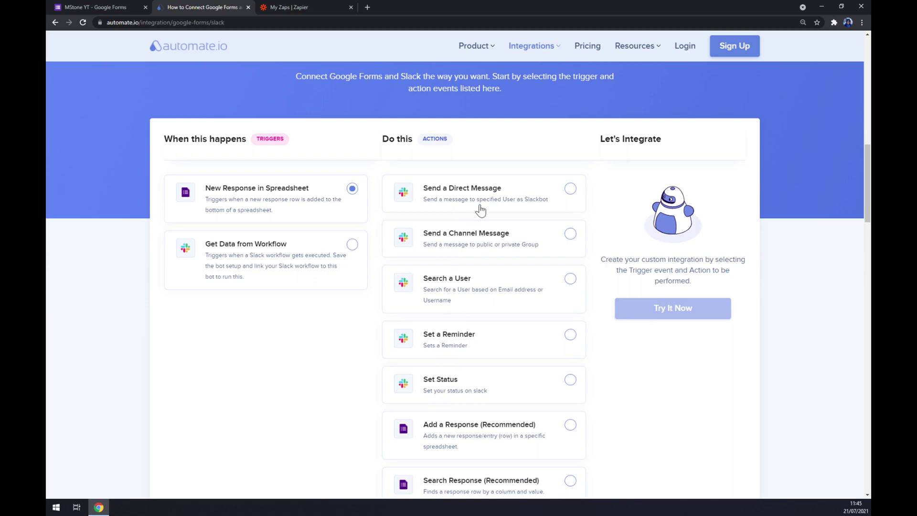
{"action": "left_click", "coordinate": [468, 204]}
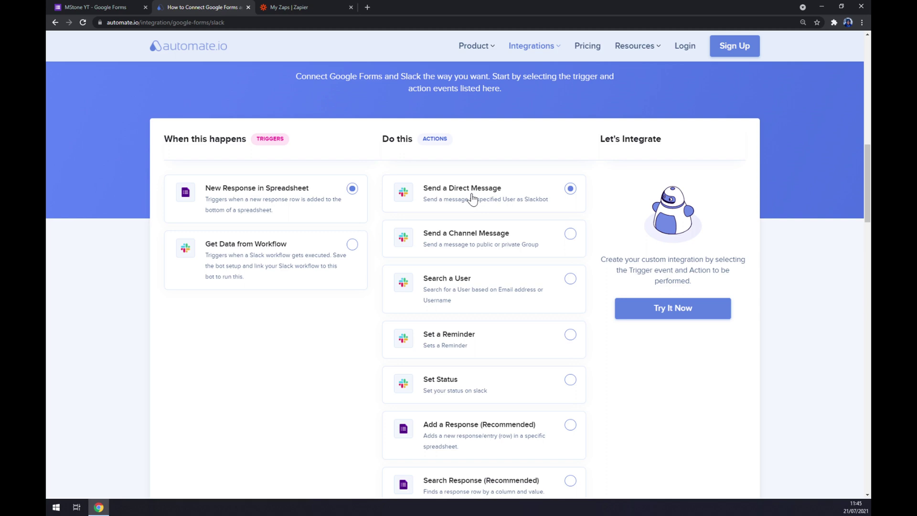
Launch the Google Forms to Slack integration with Try It Now to reach sign-up
{"action": "left_click", "coordinate": [691, 316]}
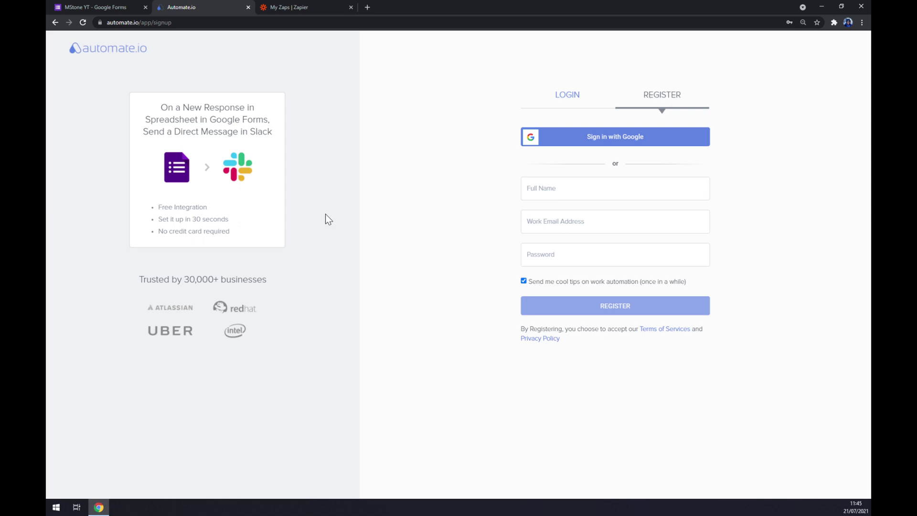
Switch to the My Zaps | Zapier tab and create a new Zap
{"action": "left_click", "coordinate": [312, 10]}
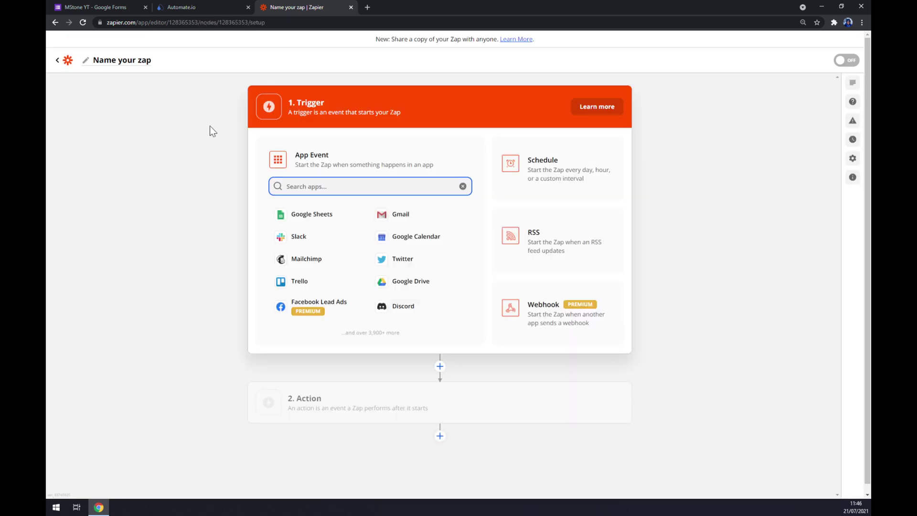
{"action": "left_click", "coordinate": [210, 127]}
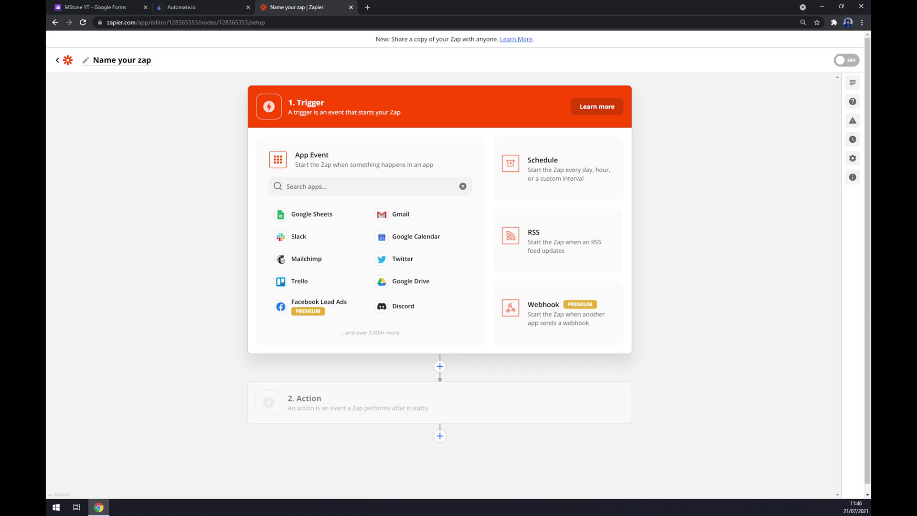
Set the trigger app to Google Forms with the New Response in Spreadsheet event
{"action": "left_click", "coordinate": [287, 187]}
{"action": "type", "text": "form"}
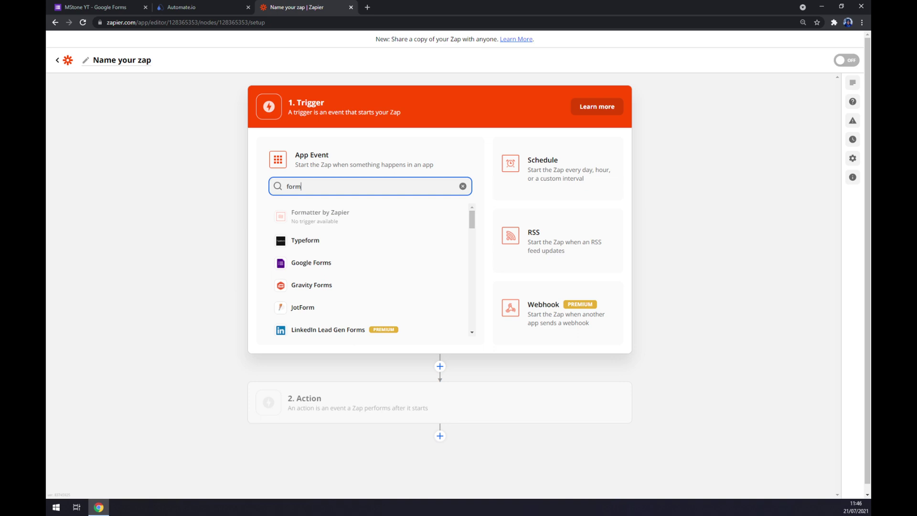
{"action": "left_click", "coordinate": [321, 271]}
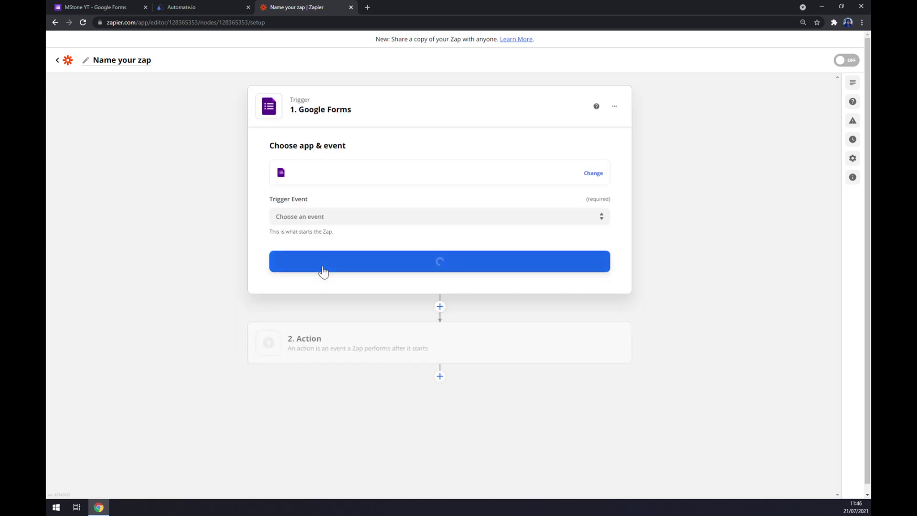
{"action": "left_click", "coordinate": [320, 216]}
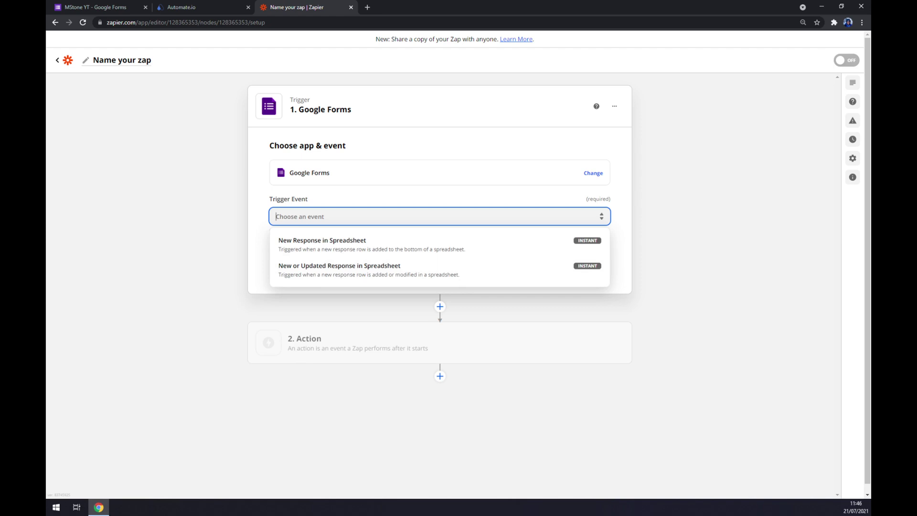
{"action": "left_click", "coordinate": [328, 249]}
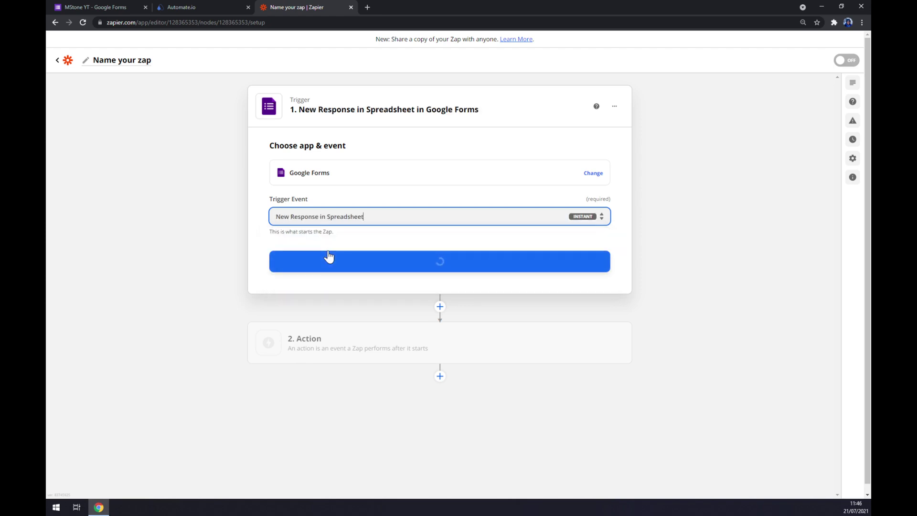
{"action": "left_click", "coordinate": [337, 264]}
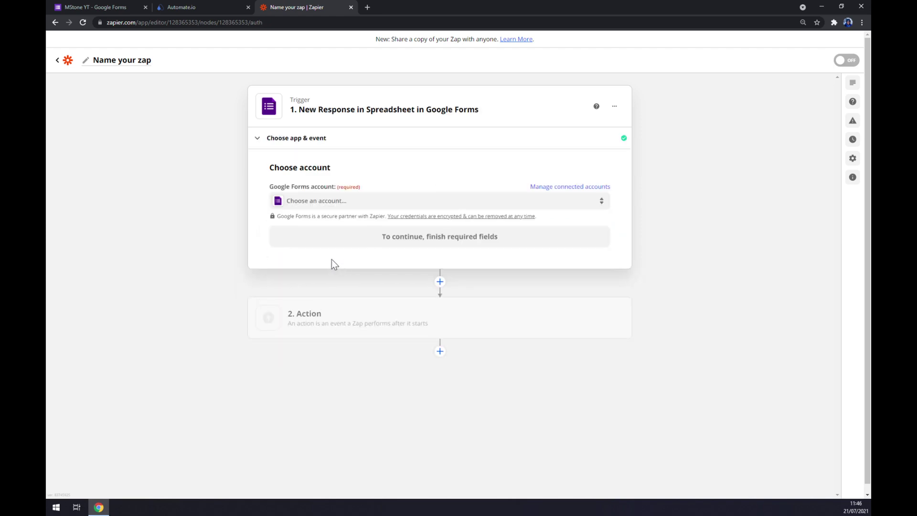
Select the connected Google Forms account for the trigger and continue to setup
{"action": "left_click", "coordinate": [302, 202]}
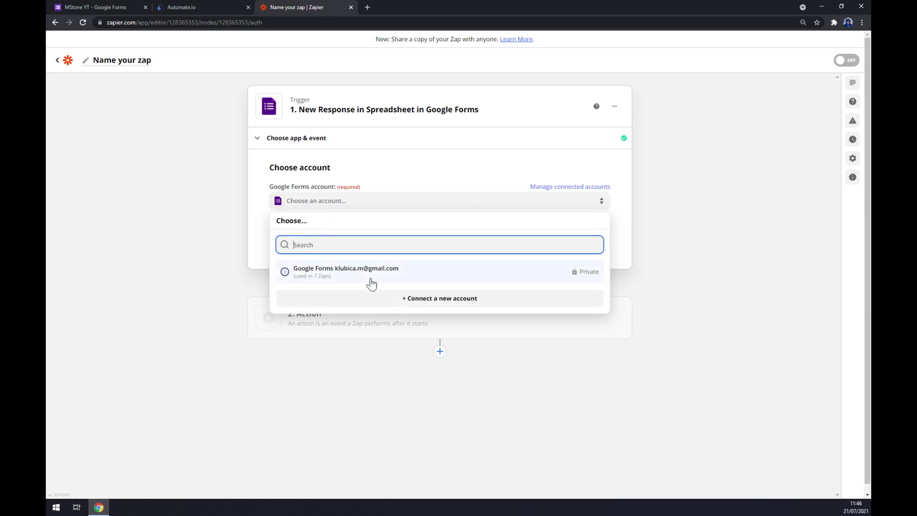
{"action": "left_click", "coordinate": [371, 283]}
{"action": "left_click", "coordinate": [305, 274]}
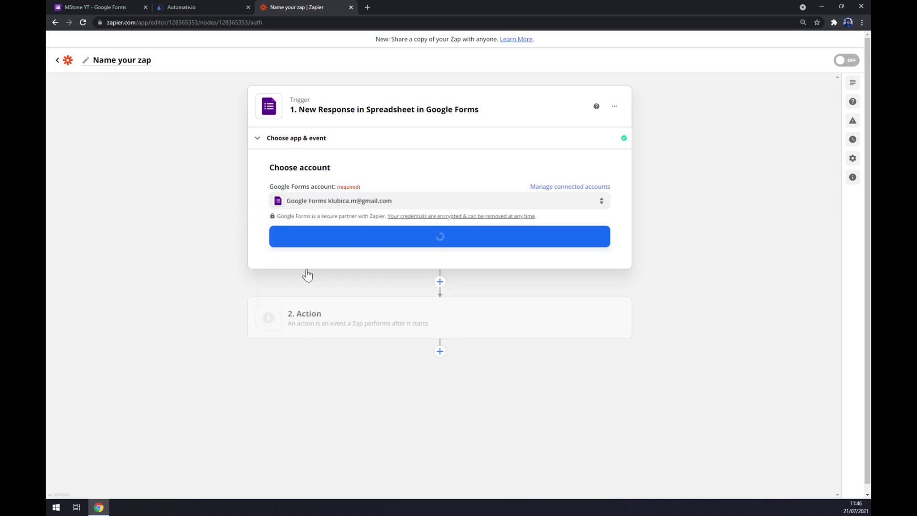
{"action": "left_click", "coordinate": [418, 239]}
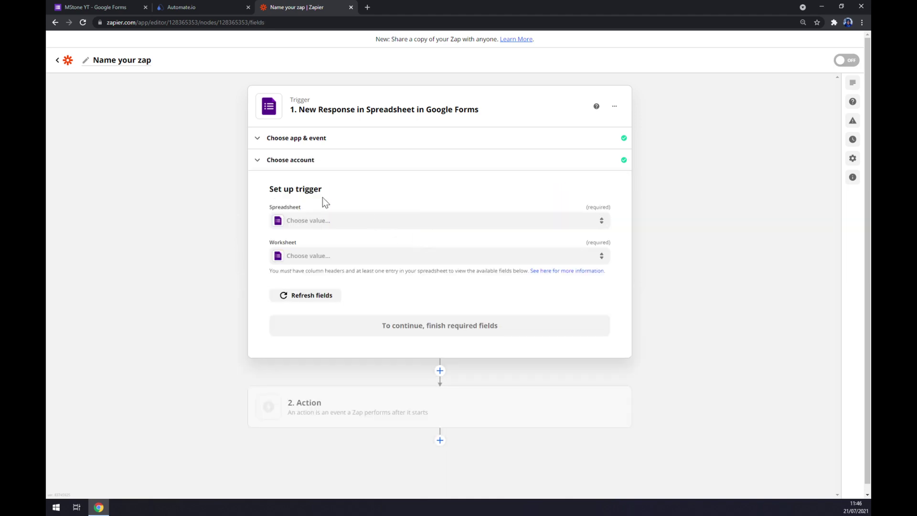
Set the trigger's Spreadsheet to the pie chart file and Worksheet to Pie, then continue
{"action": "left_click_drag", "start_coordinate": [265, 189], "coordinate": [345, 192]}
{"action": "left_click", "coordinate": [348, 194]}
{"action": "left_click", "coordinate": [320, 221]}
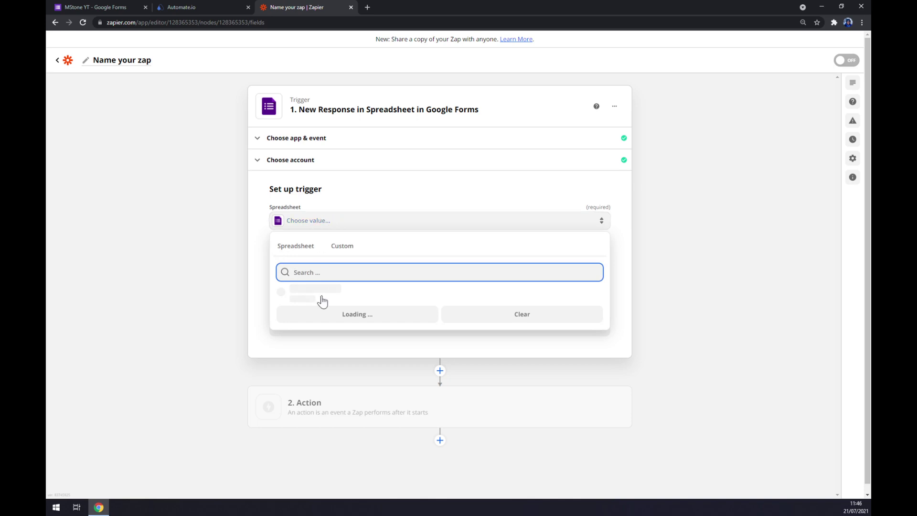
{"action": "scroll", "coordinate": [340, 335], "scroll_direction": "down", "scroll_amount": 10}
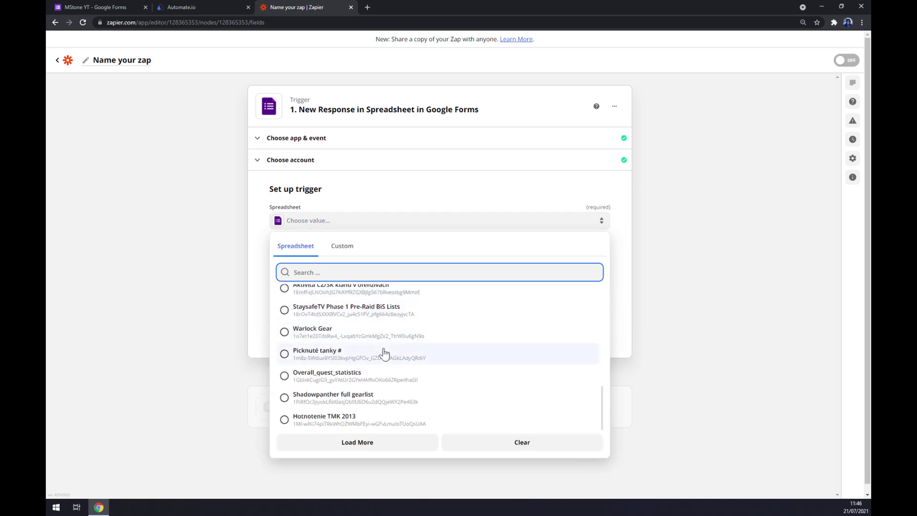
{"action": "scroll", "coordinate": [368, 358], "scroll_direction": "up", "scroll_amount": 5}
{"action": "scroll", "coordinate": [364, 359], "scroll_direction": "down", "scroll_amount": 5}
{"action": "scroll", "coordinate": [363, 359], "scroll_direction": "up", "scroll_amount": 8}
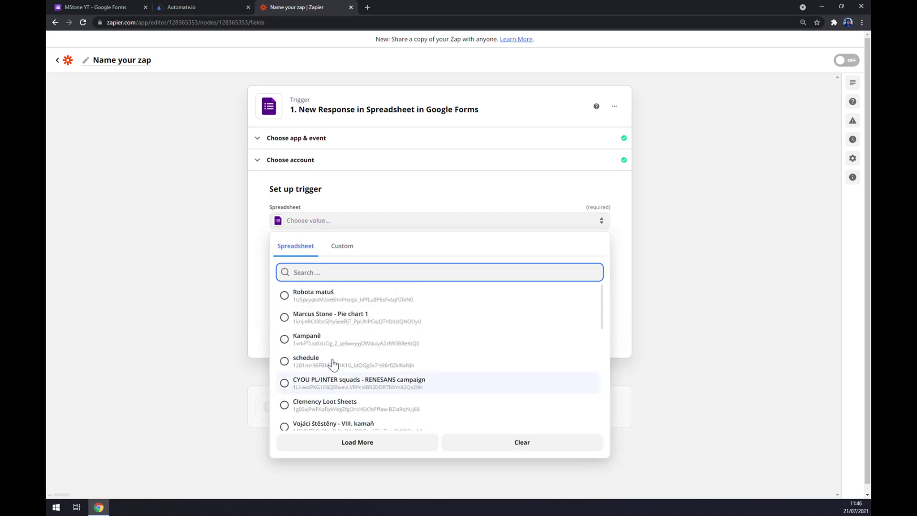
{"action": "left_click", "coordinate": [308, 319]}
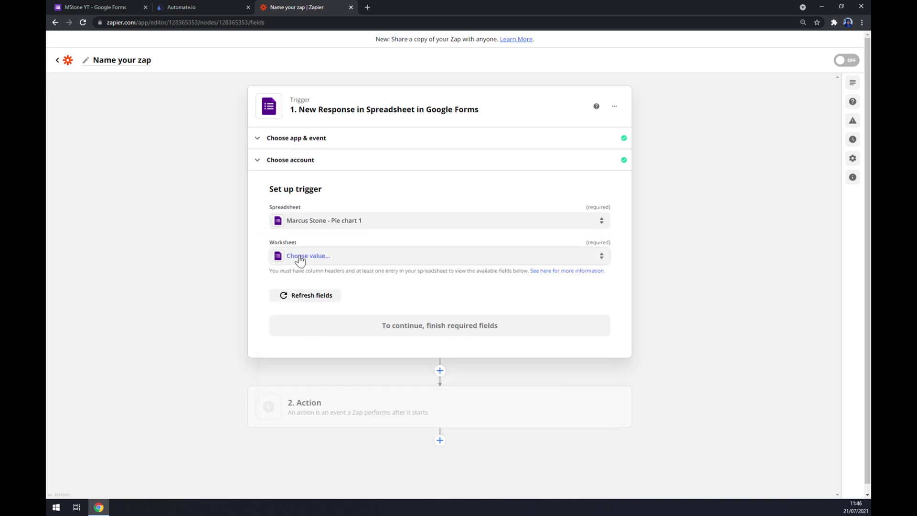
{"action": "left_click", "coordinate": [299, 257]}
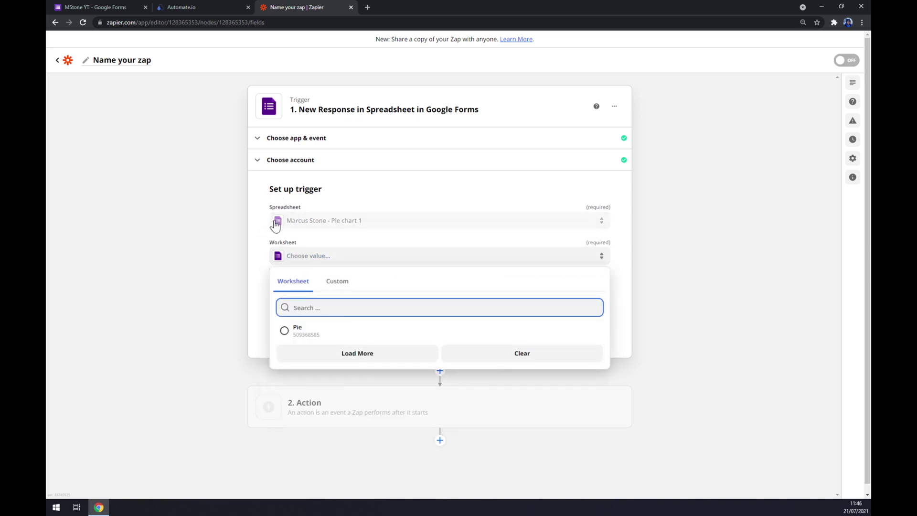
{"action": "left_click", "coordinate": [306, 333]}
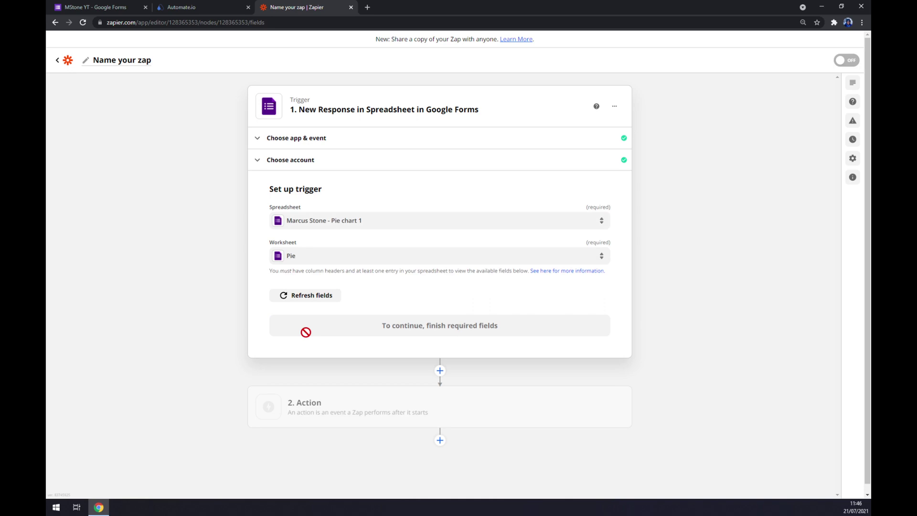
{"action": "left_click", "coordinate": [372, 333]}
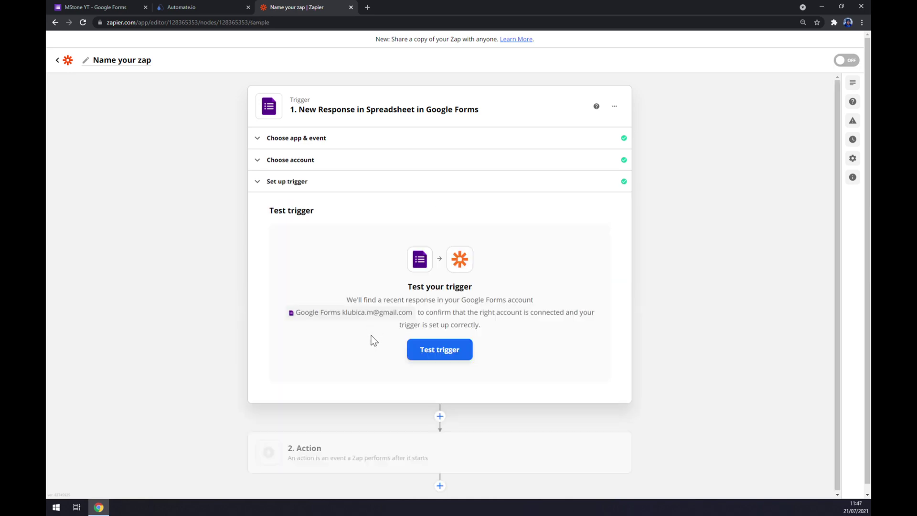
Set the action app to Slack with the Send Channel Message event and continue
{"action": "left_click", "coordinate": [313, 453]}
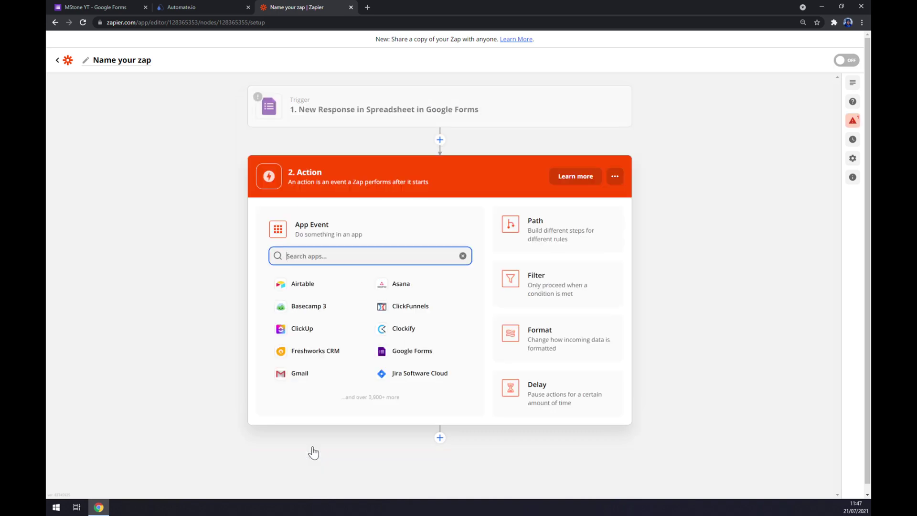
{"action": "type", "text": "sl"}
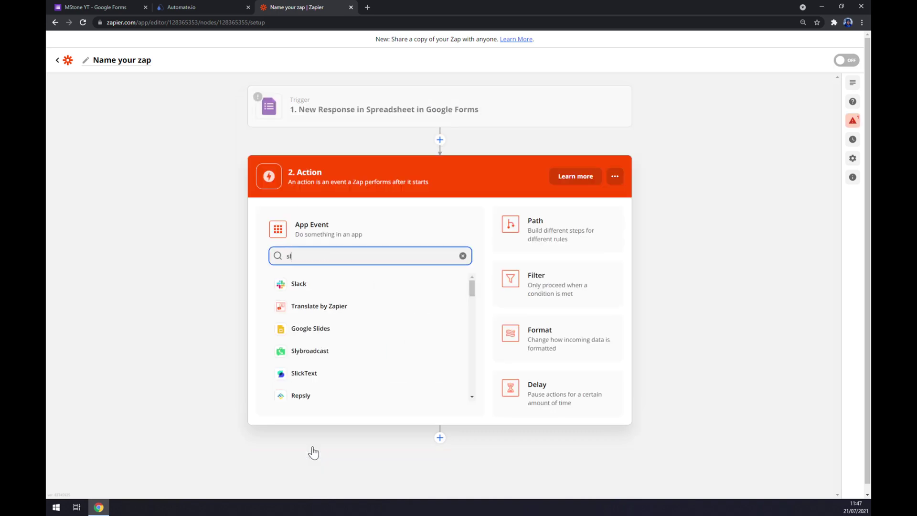
{"action": "left_click", "coordinate": [300, 285]}
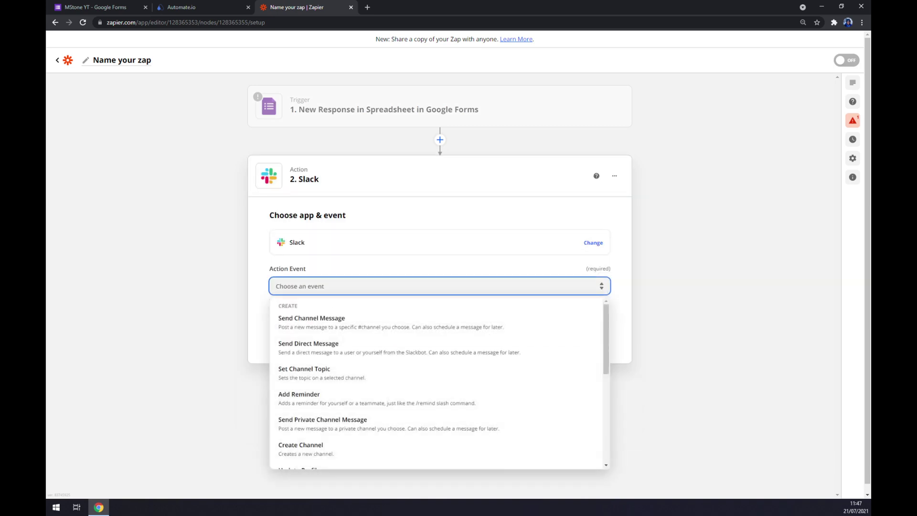
{"action": "scroll", "coordinate": [306, 363], "scroll_direction": "down", "scroll_amount": 4}
{"action": "scroll", "coordinate": [301, 349], "scroll_direction": "up", "scroll_amount": 4}
{"action": "left_click", "coordinate": [306, 321]}
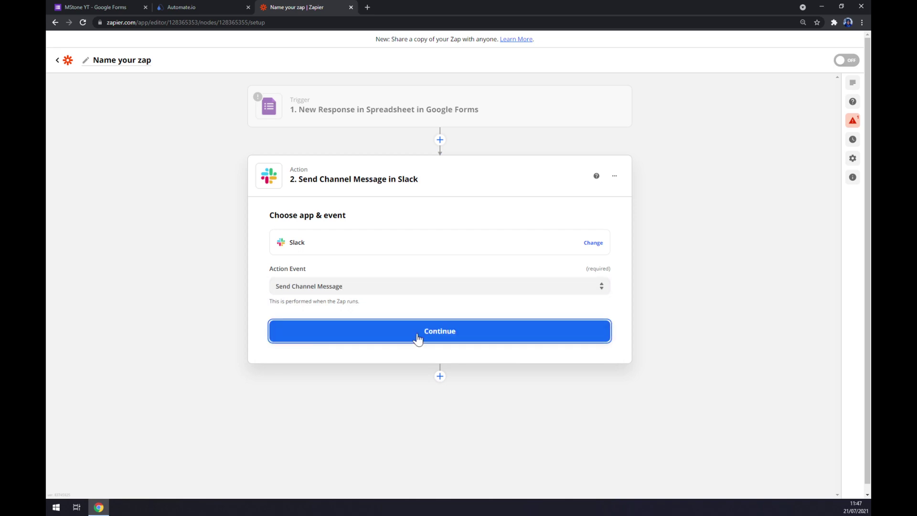
{"action": "left_click", "coordinate": [417, 336]}
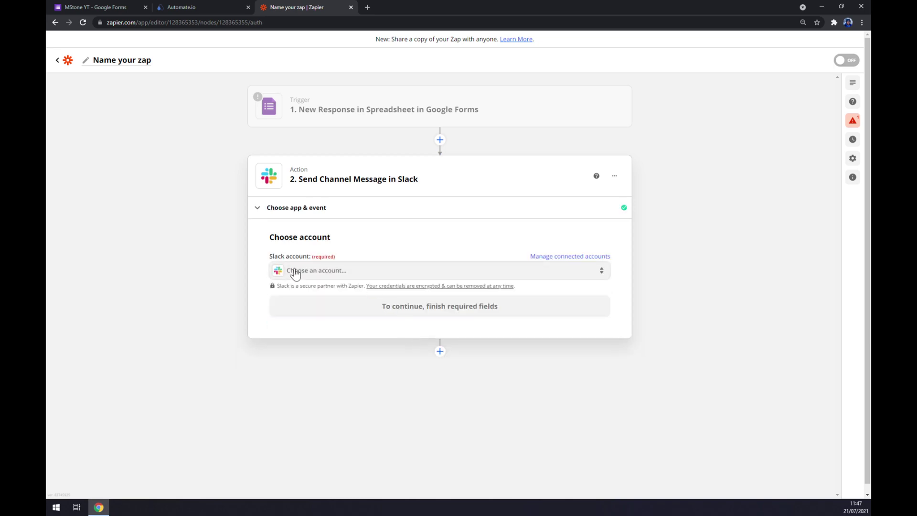